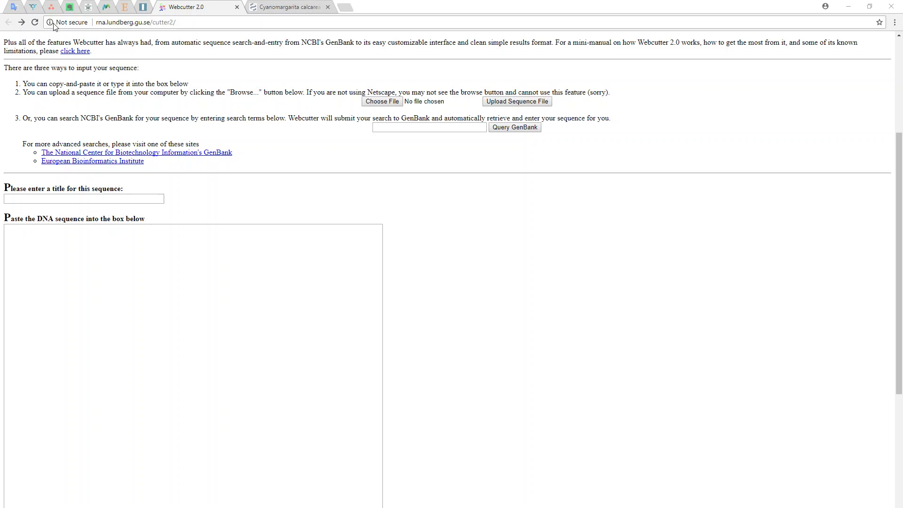
Bring up Evernote's DIGESTION GEL note with green worked lanes and red send-to-FBS lanes
click(70, 9)
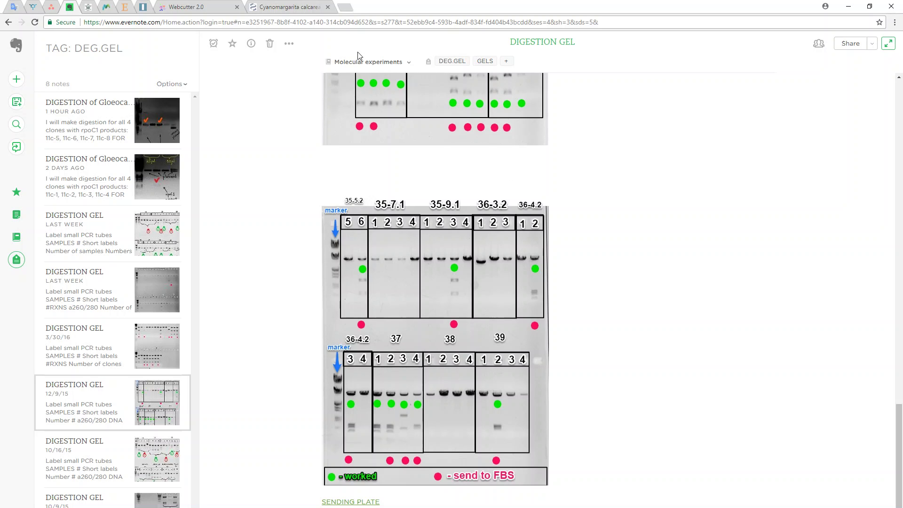
Show record KY296606.1 (Cyanomargarita calcarea) in FASTA format and select its whole sequence
click(290, 7)
scroll(428, 184, down, 3)
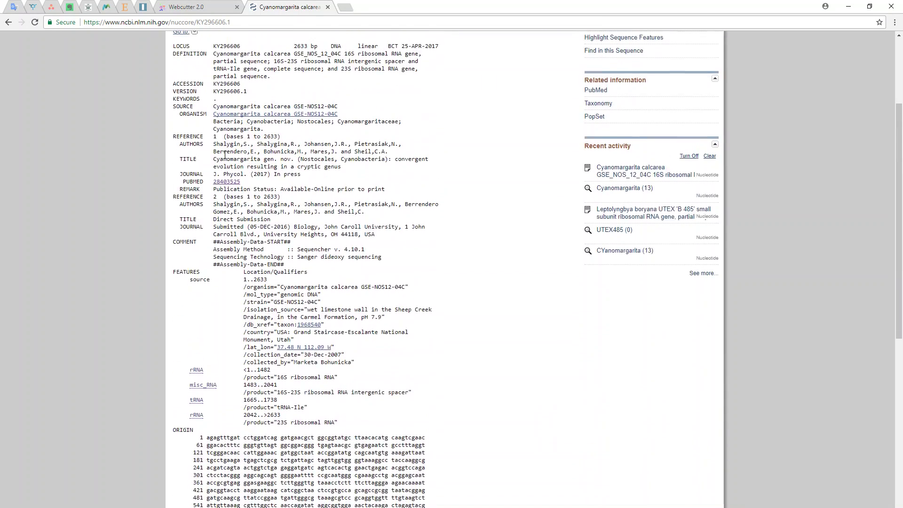
scroll(224, 157, up, 3)
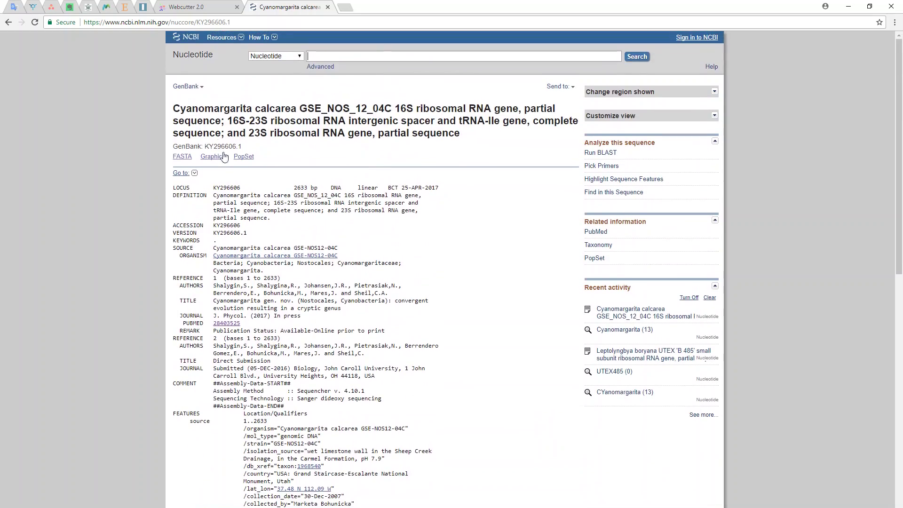
click(183, 157)
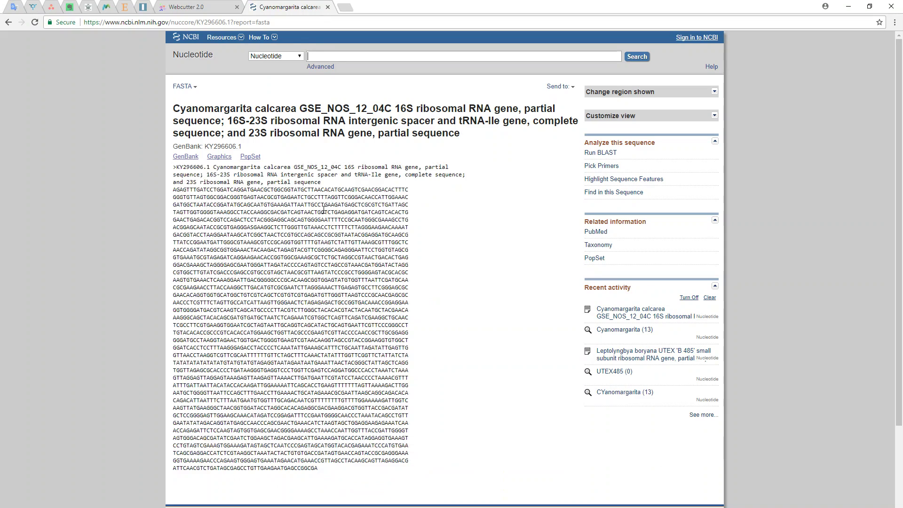
scroll(294, 244, down, 3)
scroll(295, 244, up, 3)
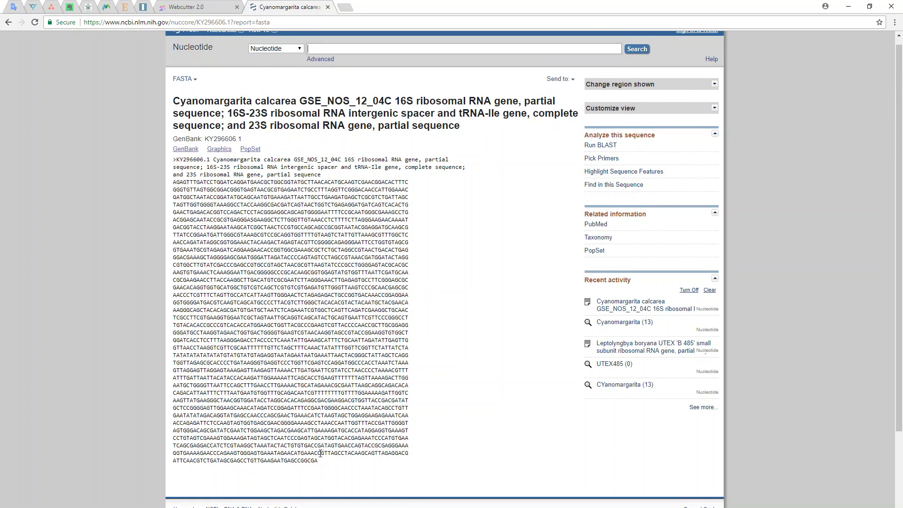
drag(321, 461, 170, 183)
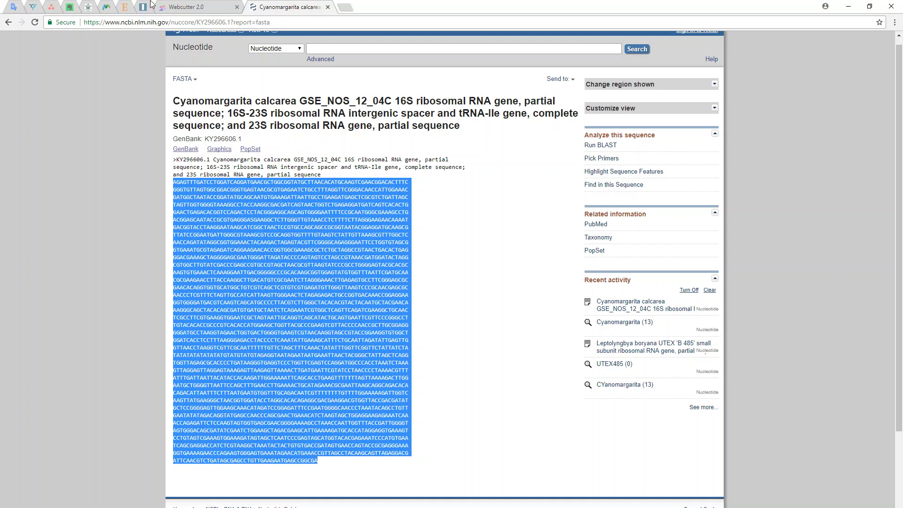
Paste the copied Cyanomargarita calcarea sequence into Webcutter's DNA box
click(202, 6)
scroll(112, 197, up, 1)
click(112, 216)
scroll(112, 216, up, 4)
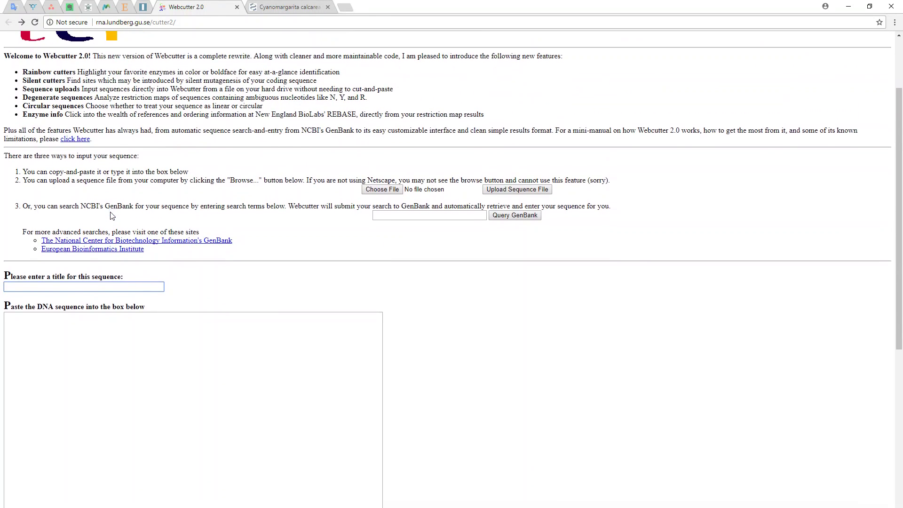
scroll(57, 389, down, 2)
click(57, 348)
key(ctrl+v)
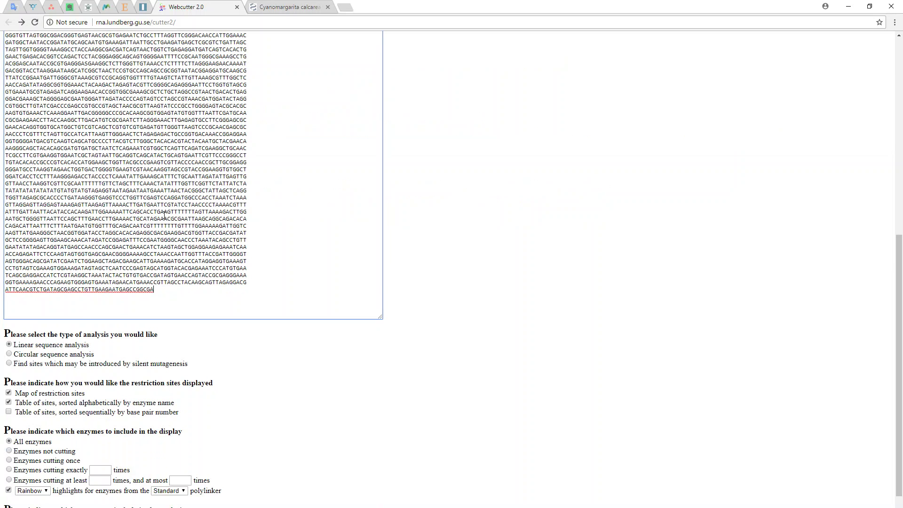
Title the sequence 'Cyanomargarita'
scroll(68, 188, up, 3)
click(68, 138)
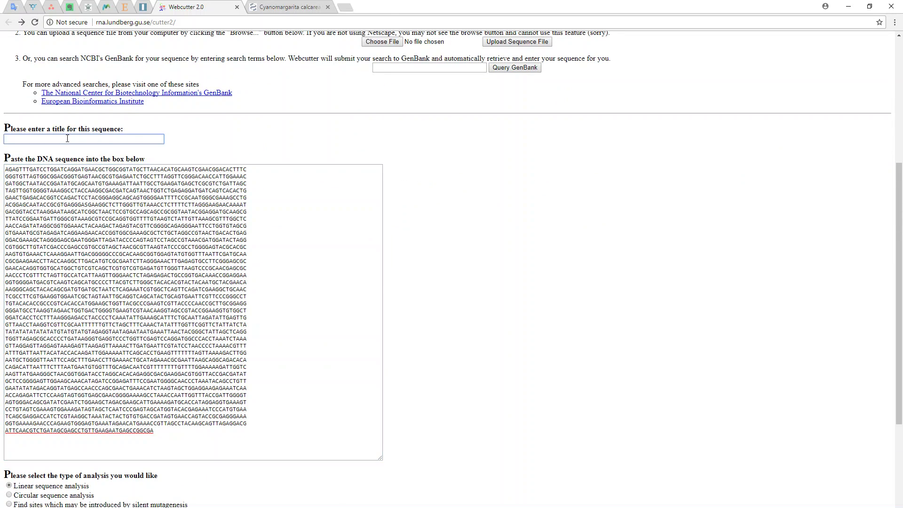
text(Cyanomar)
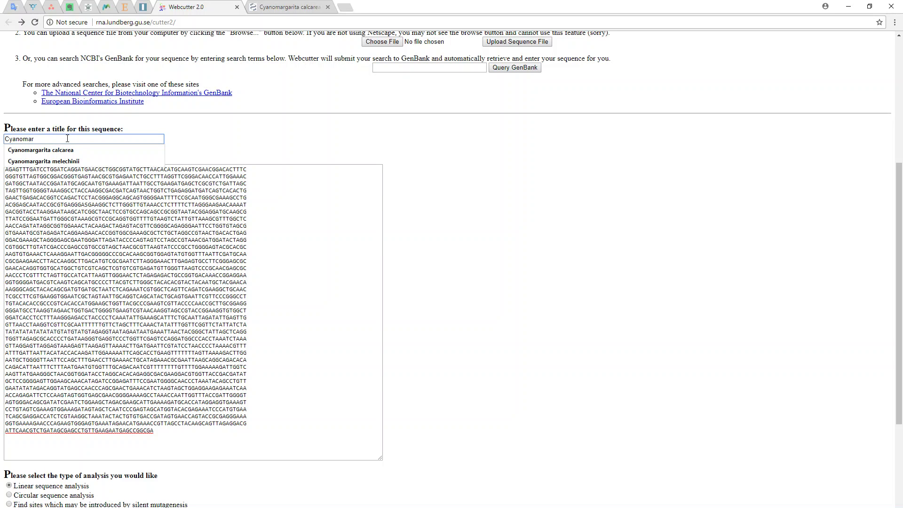
text(garita)
scroll(67, 139, down, 5)
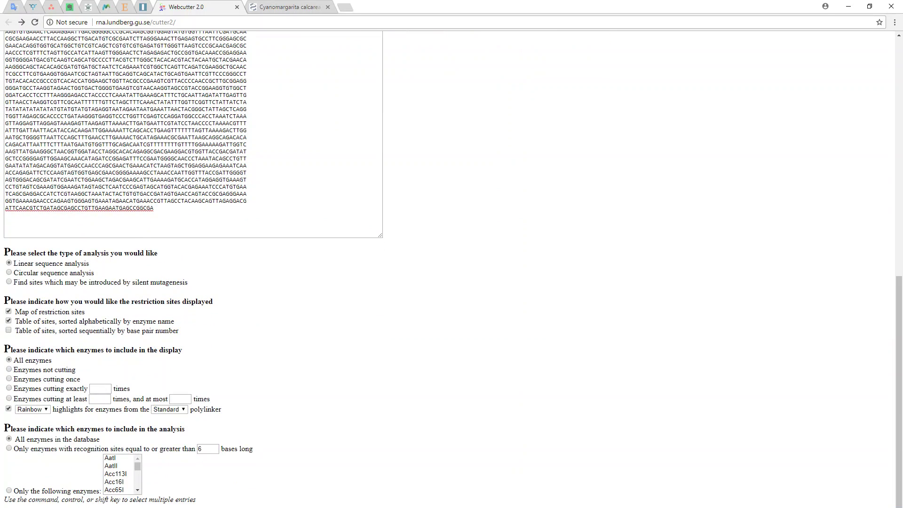
Submit the Cyanomargarita sequence and scroll through the restriction map results
key(Return)
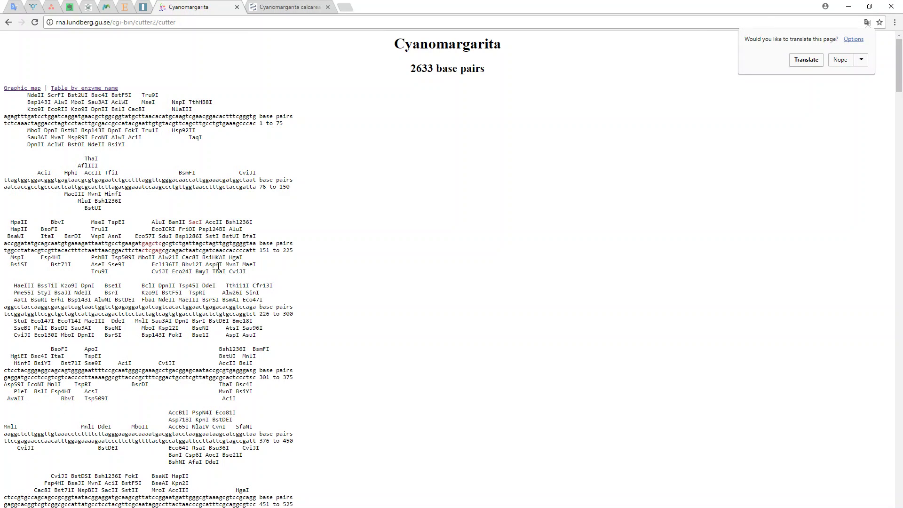
scroll(189, 232, down, 6)
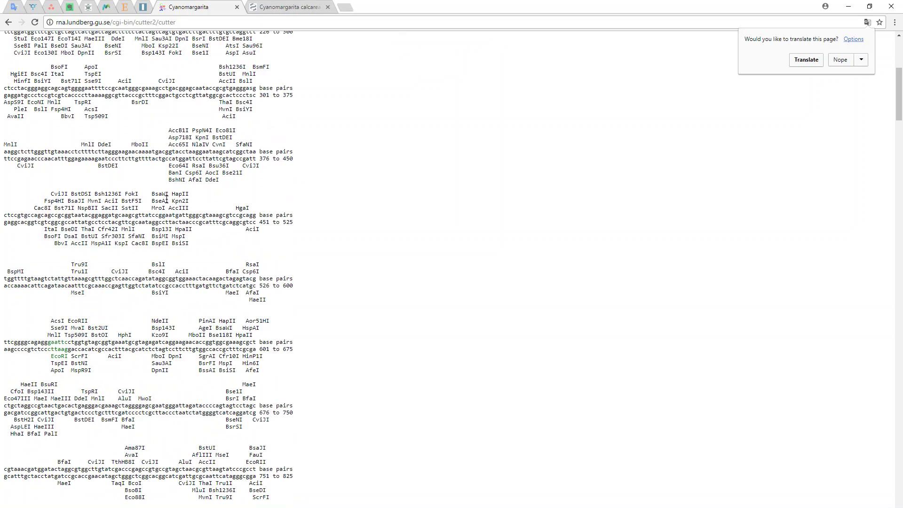
scroll(154, 192, down, 10)
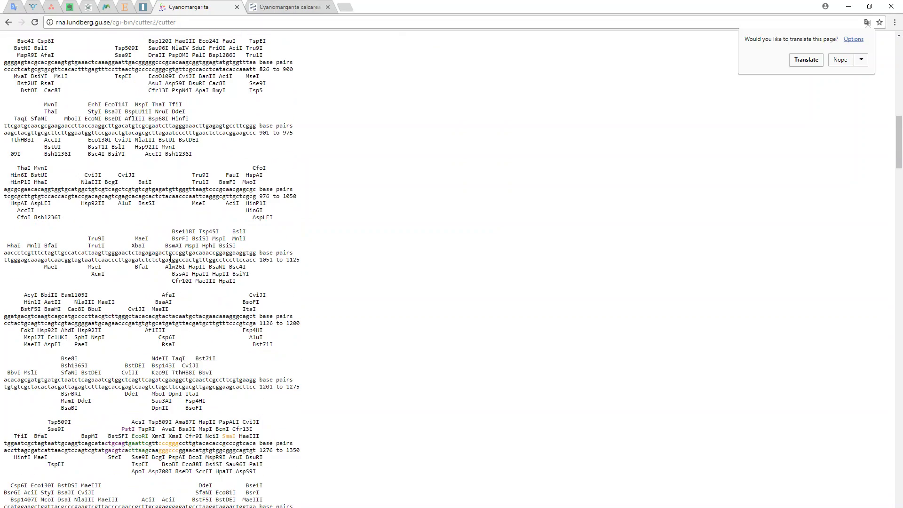
scroll(163, 253, down, 9)
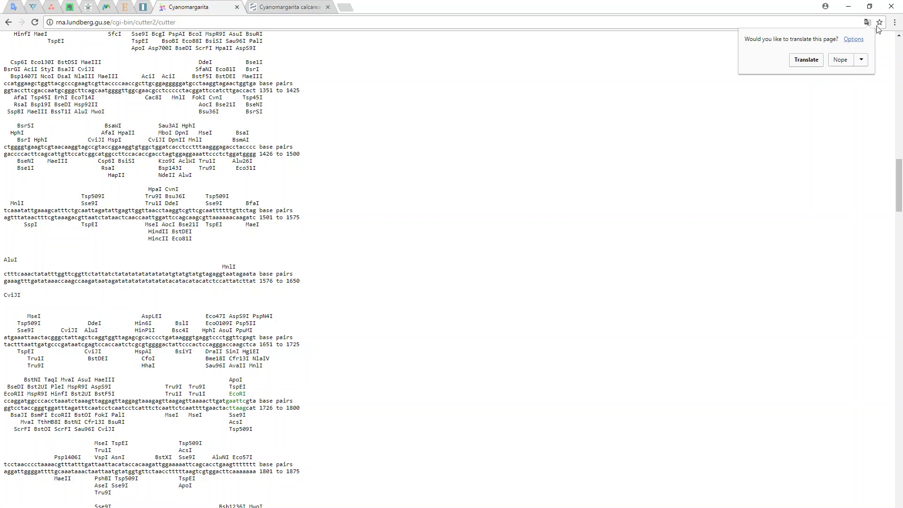
Dismiss the translation offer and highlight EcoRI, cutting at 614, 1313 and 1792
click(519, 209)
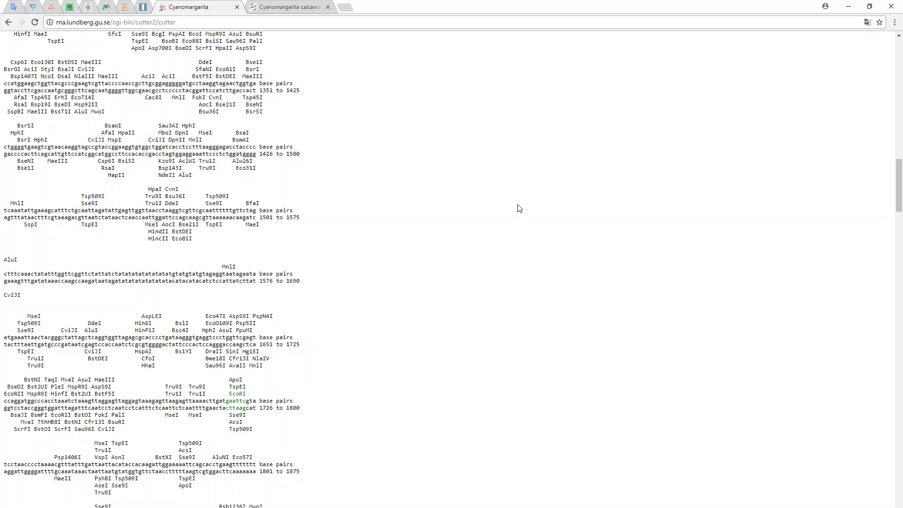
key(ctrl+f)
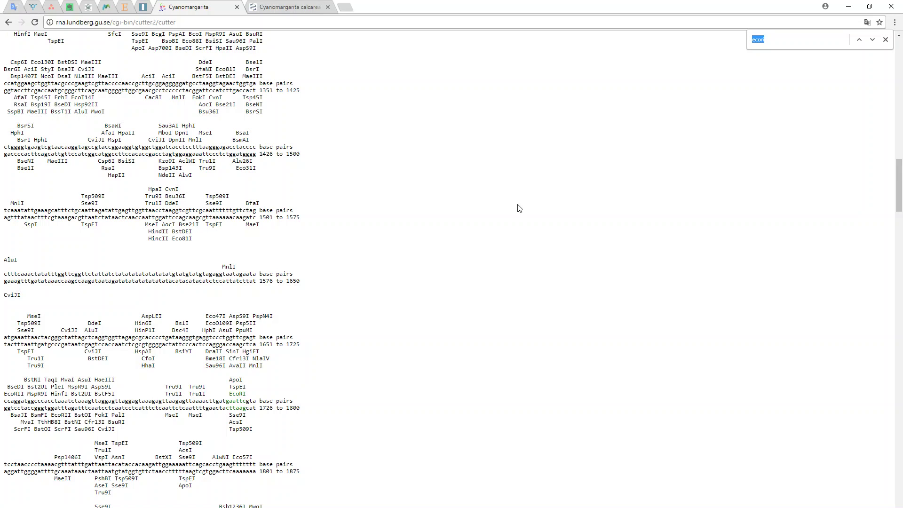
key(Return)
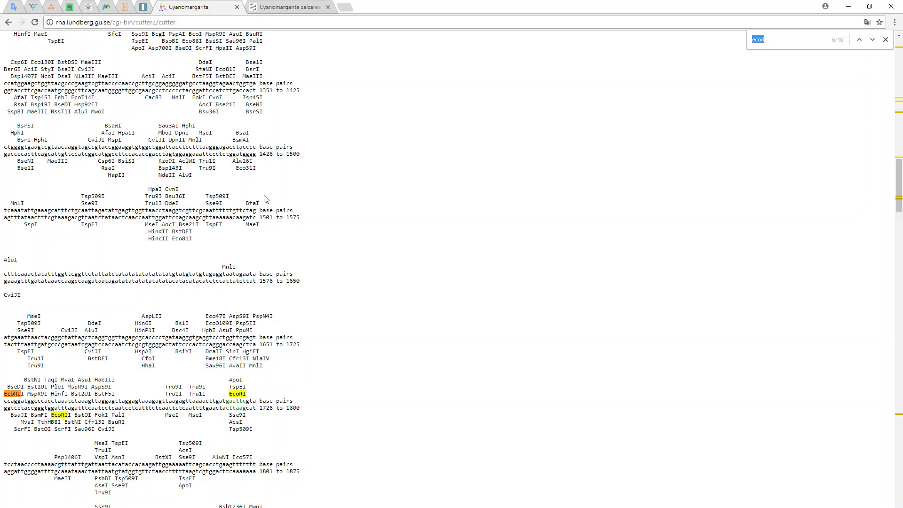
scroll(303, 141, down, 2)
scroll(303, 141, down, 3)
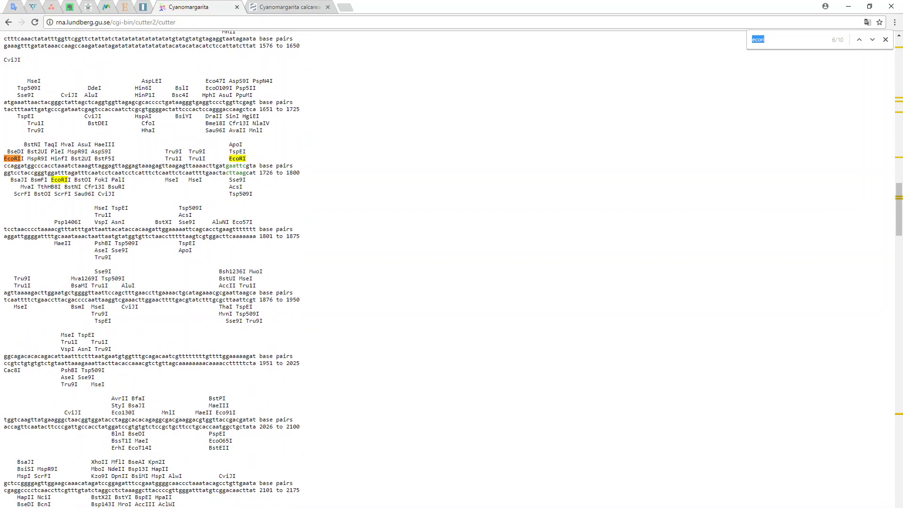
Review the EcoRI and EcoRII rows, cross-checking the FASTA record and Evernote gel notes
drag(898, 212, 902, 404)
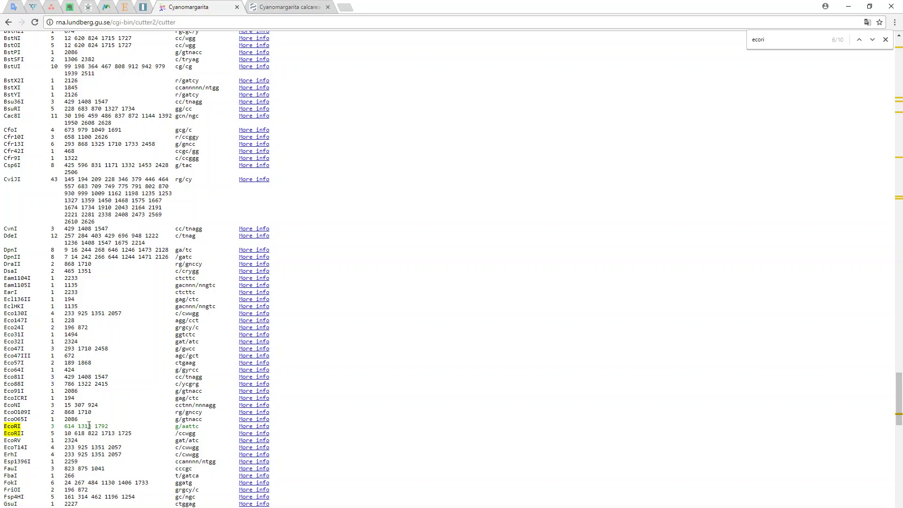
click(289, 7)
click(187, 7)
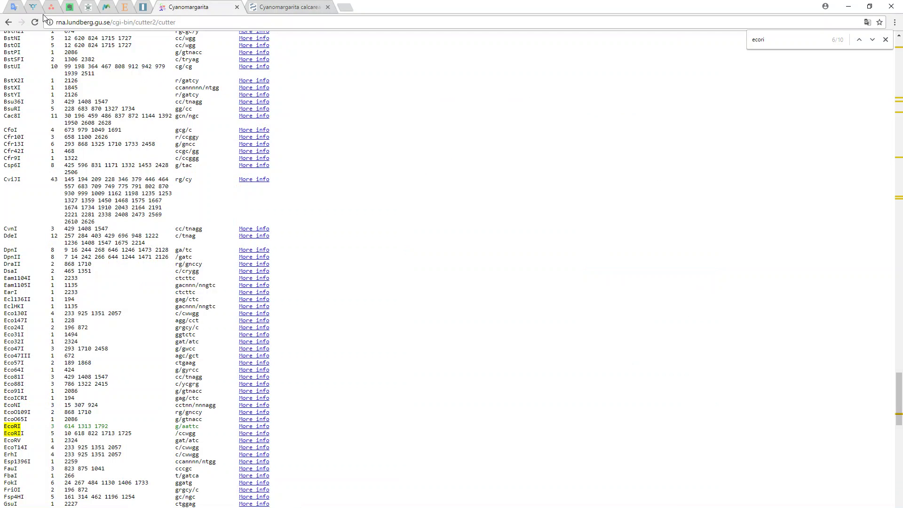
click(69, 7)
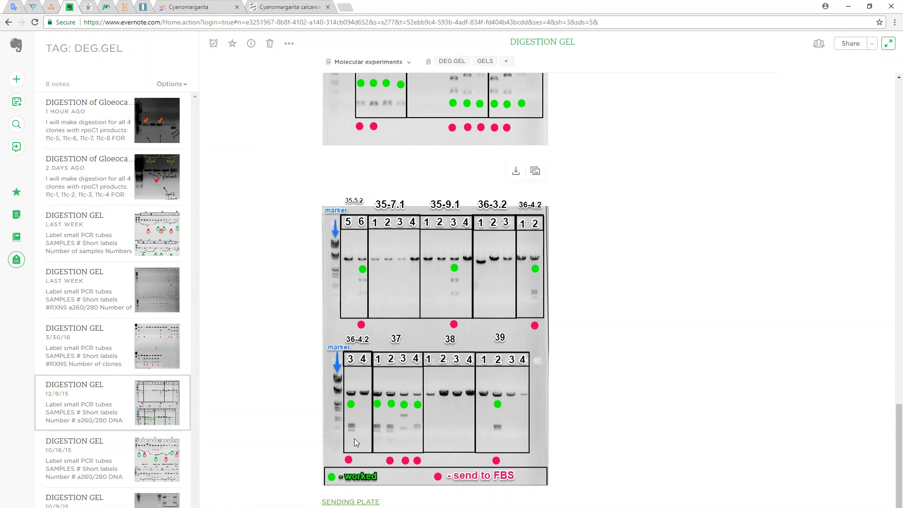
click(226, 6)
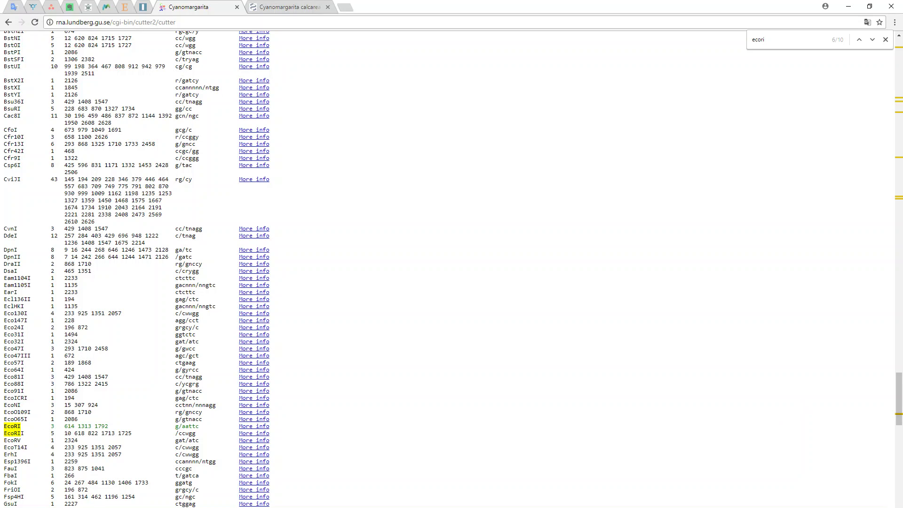
drag(898, 401, 870, 335)
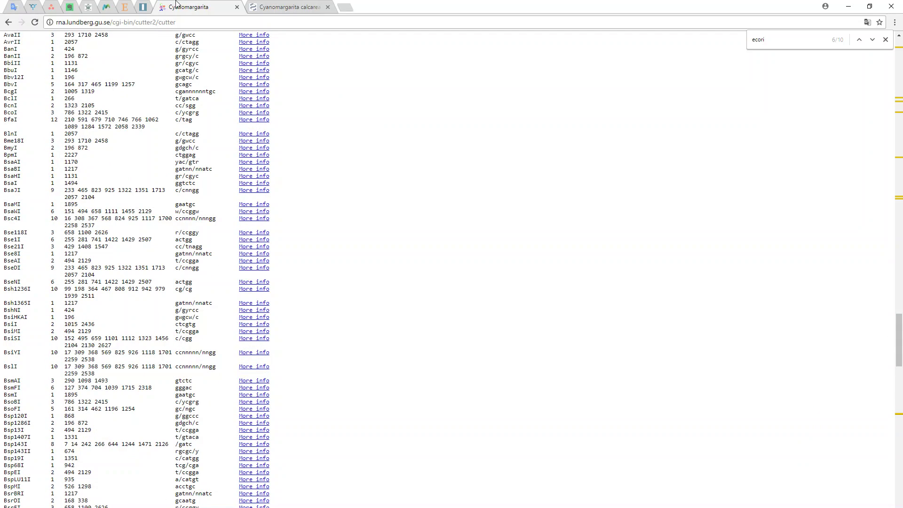
In Evernote, open the Molecular experiments notebook and browse its notes
click(52, 7)
click(69, 7)
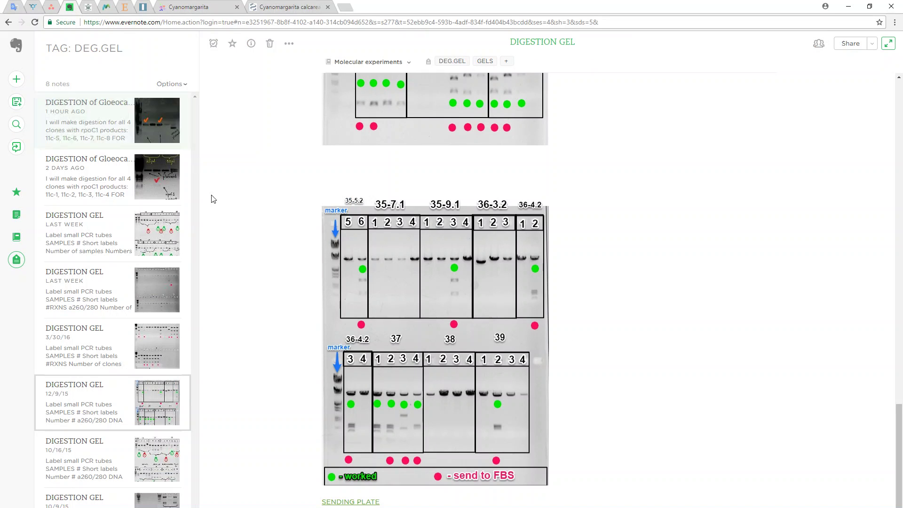
click(17, 236)
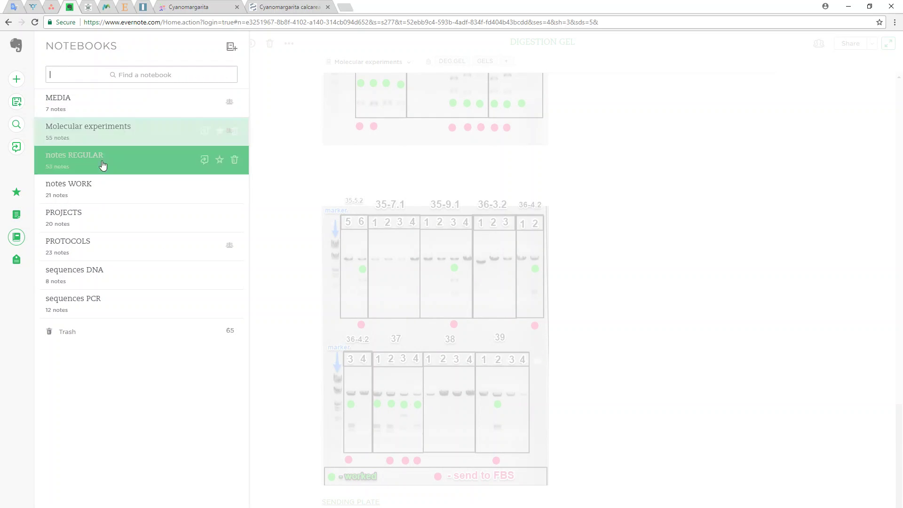
click(113, 127)
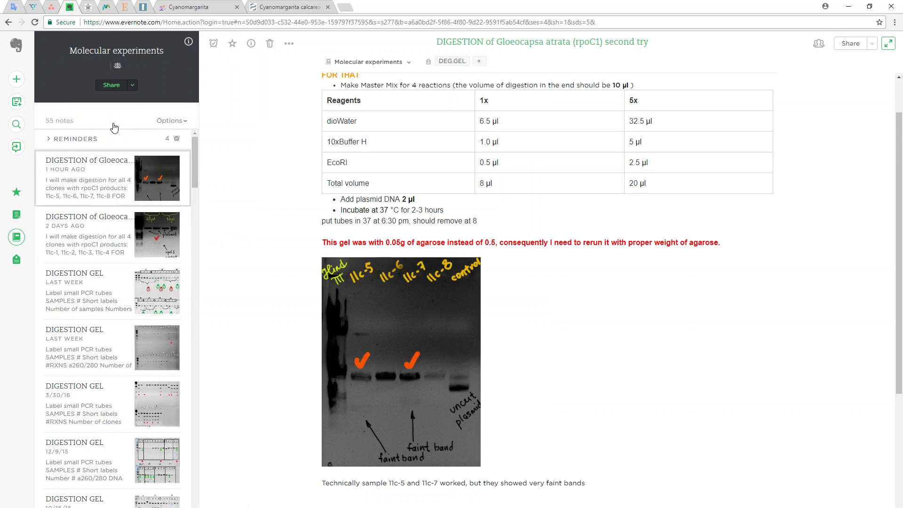
scroll(485, 391, down, 4)
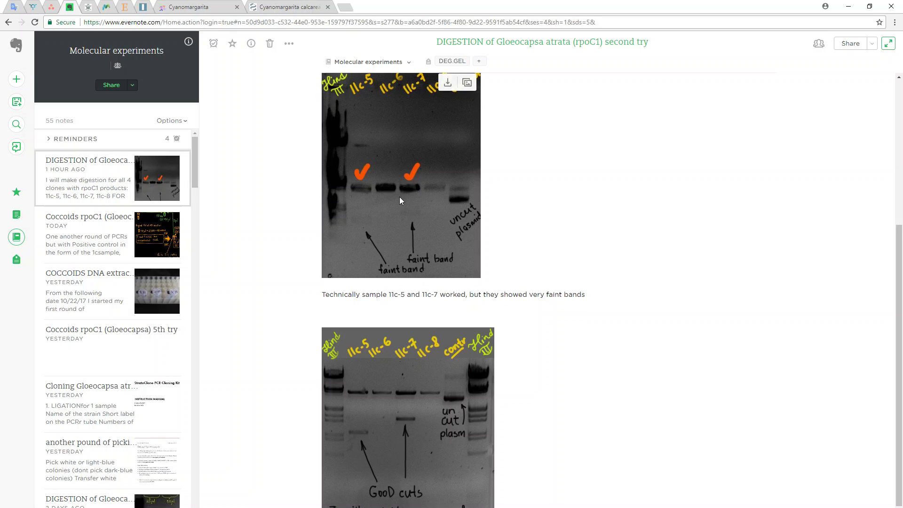
scroll(400, 197, down, 1)
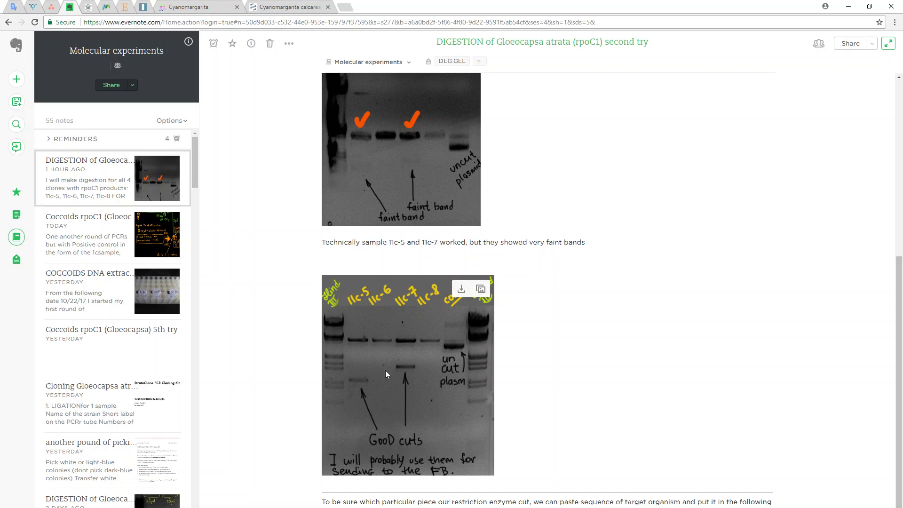
Follow the COCCOIDS DNA extraction note to the Coccoids rpoC1 (Gloeocapsa) third try note
click(83, 278)
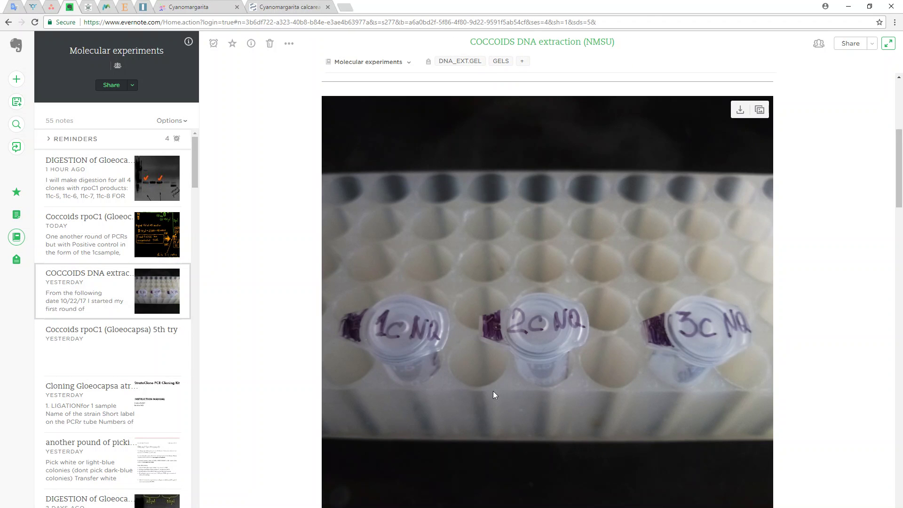
scroll(520, 389, down, 14)
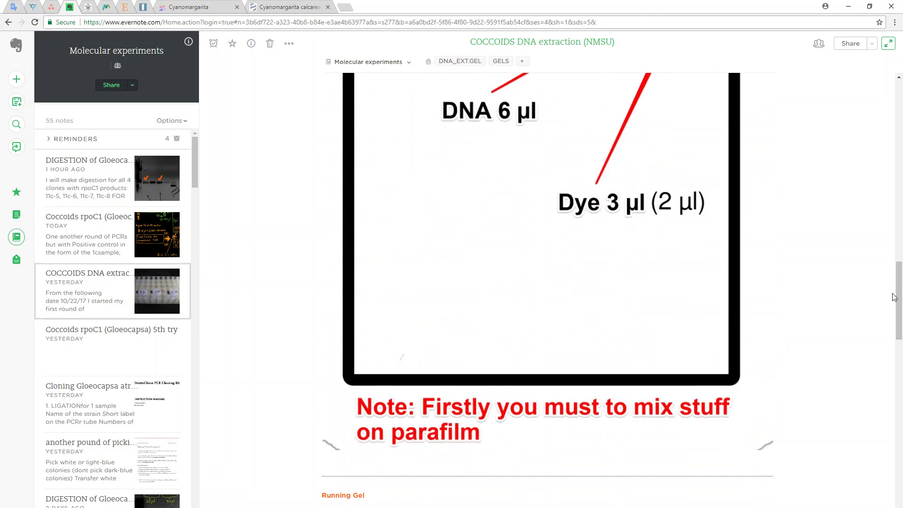
drag(897, 298, 897, 480)
click(416, 454)
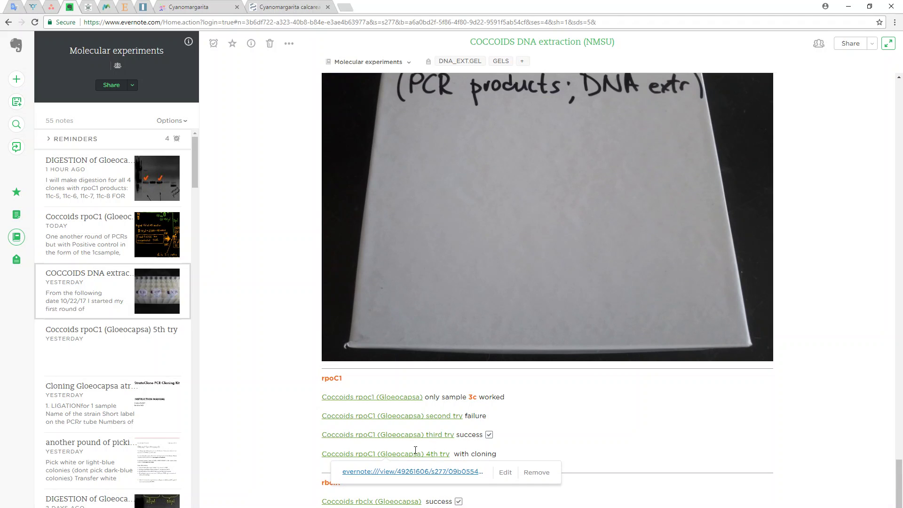
click(417, 435)
Go through the PCR cleaning (Gloeocapsa; rpoC1) note to the Gloeocapsa_violascea_NQ1K_rpoC1 note
scroll(656, 367, down, 4)
scroll(655, 366, down, 1)
click(549, 489)
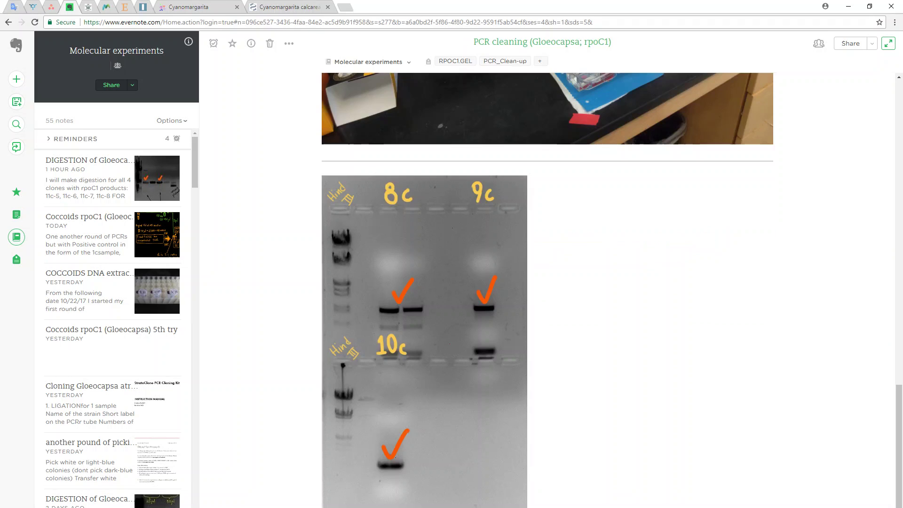
scroll(567, 416, down, 15)
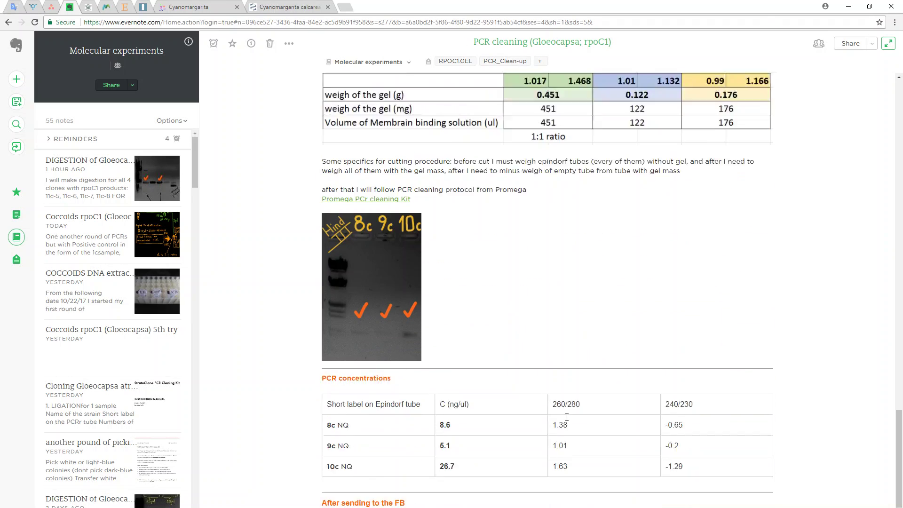
scroll(567, 416, down, 3)
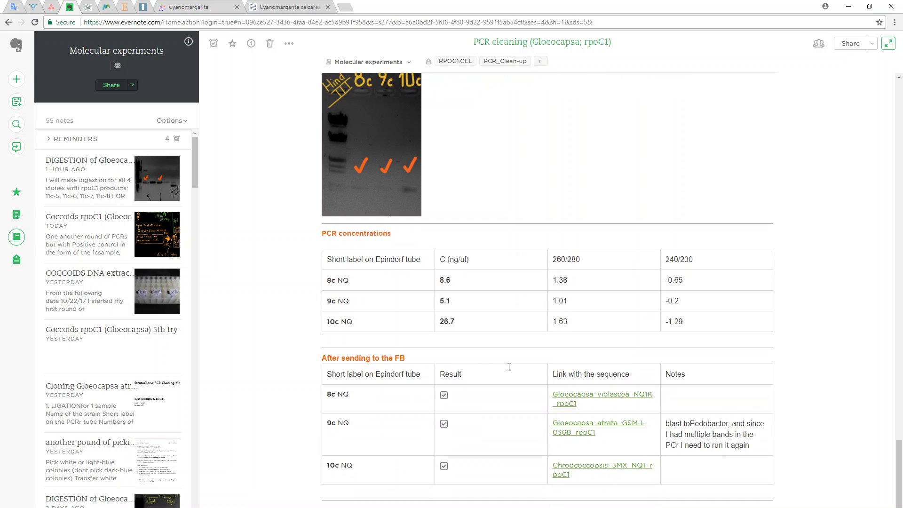
click(601, 397)
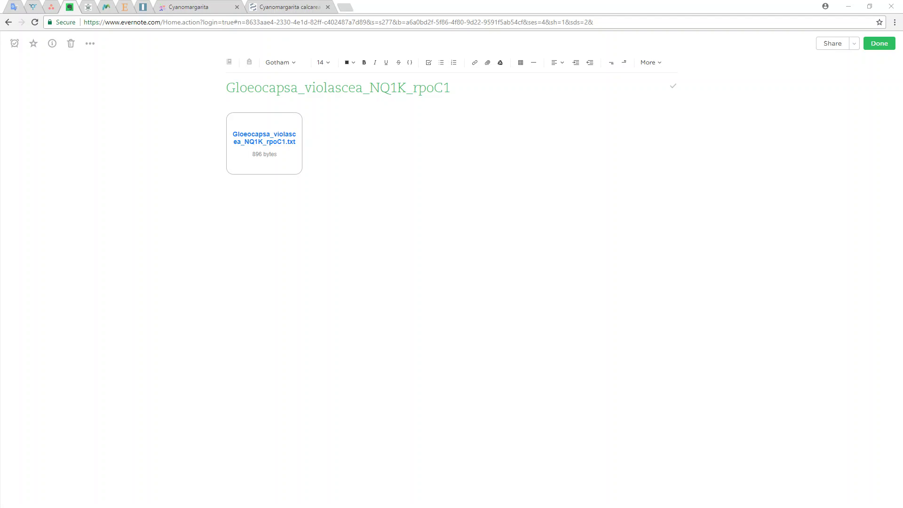
Replace the Cyanomargarita sequence with the Gloeocapsa rpoC1 sequence, removing its FASTA header line
click(203, 7)
click(8, 24)
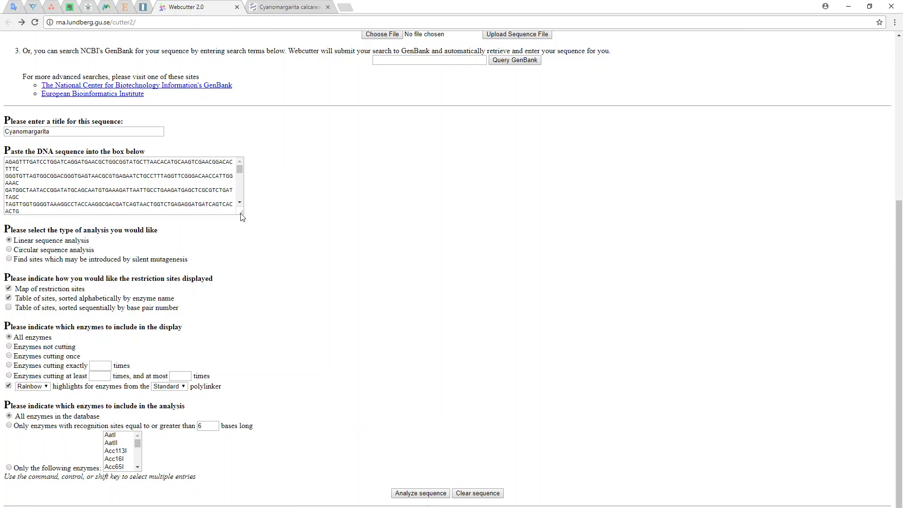
drag(241, 212, 465, 506)
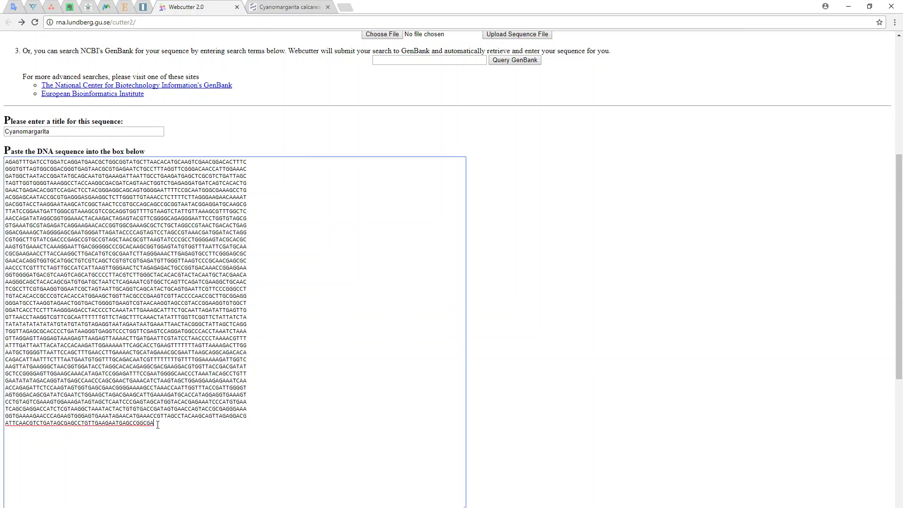
drag(155, 424, 2, 134)
text(v)
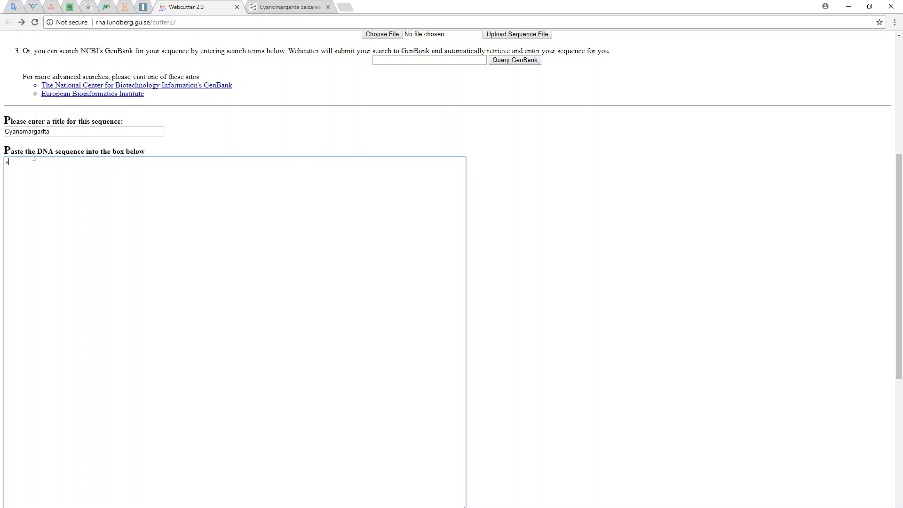
key(BackSpace)
key(ctrl+v)
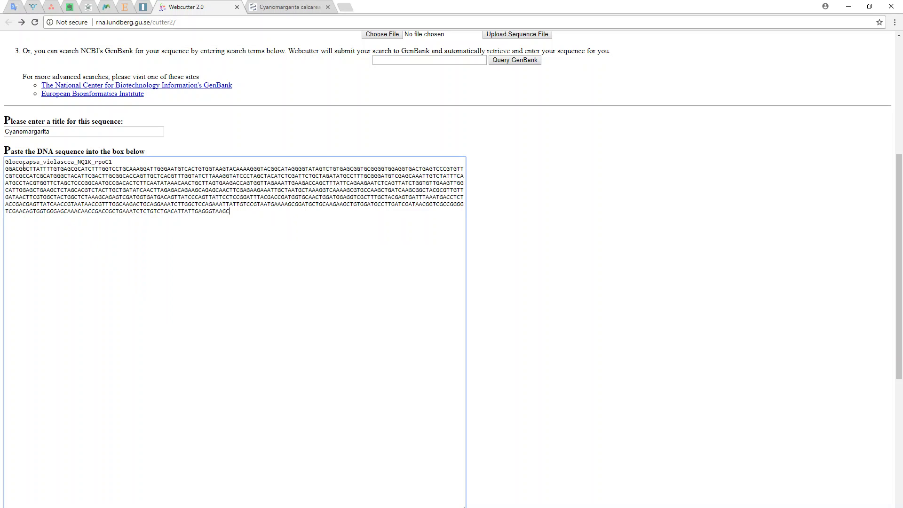
drag(121, 161, 2, 160)
key(ctrl+c)
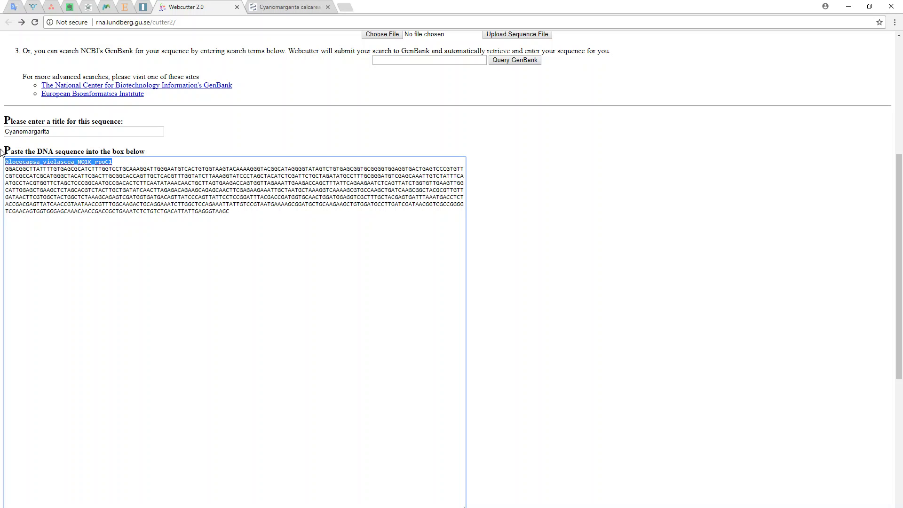
key(BackSpace)
Retitle the sequence Gloeocapsa_violascea_NQ1K_rpoC1 from the header name
drag(52, 131, 2, 131)
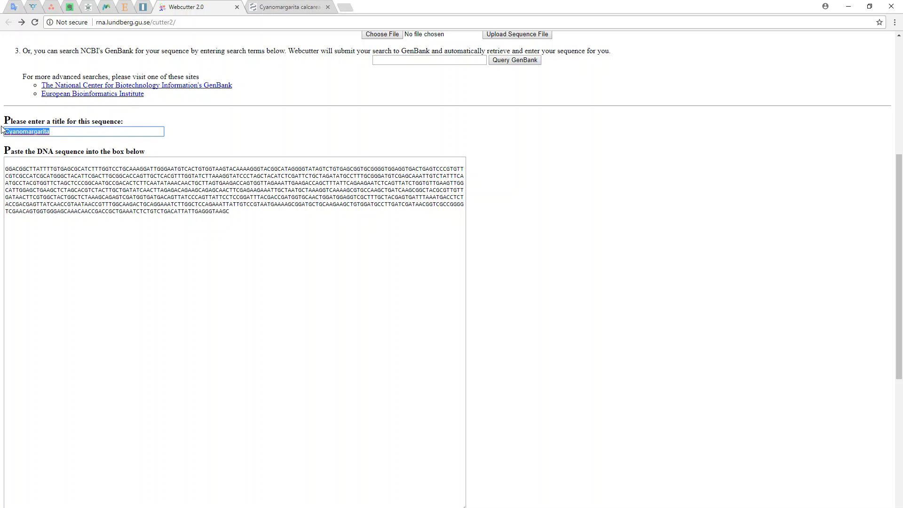
key(ctrl+v)
scroll(145, 317, down, 6)
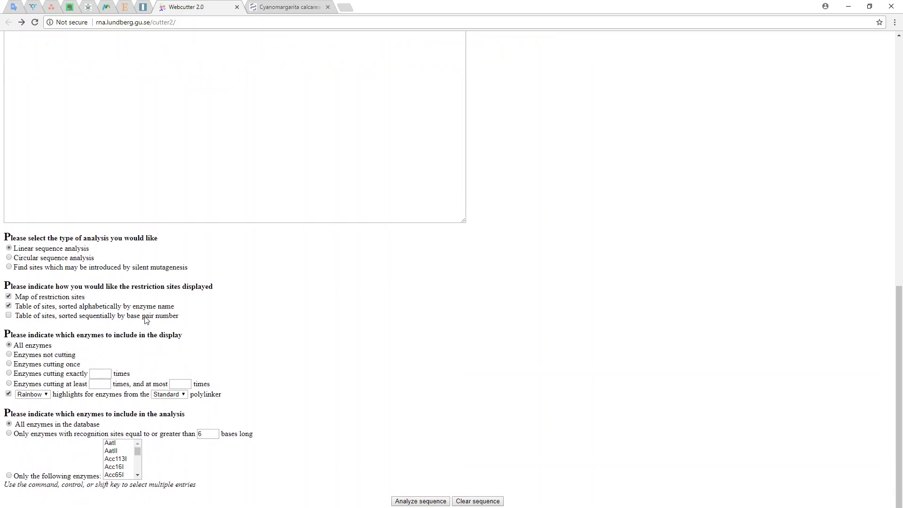
scroll(146, 316, up, 1)
scroll(451, 282, down, 1)
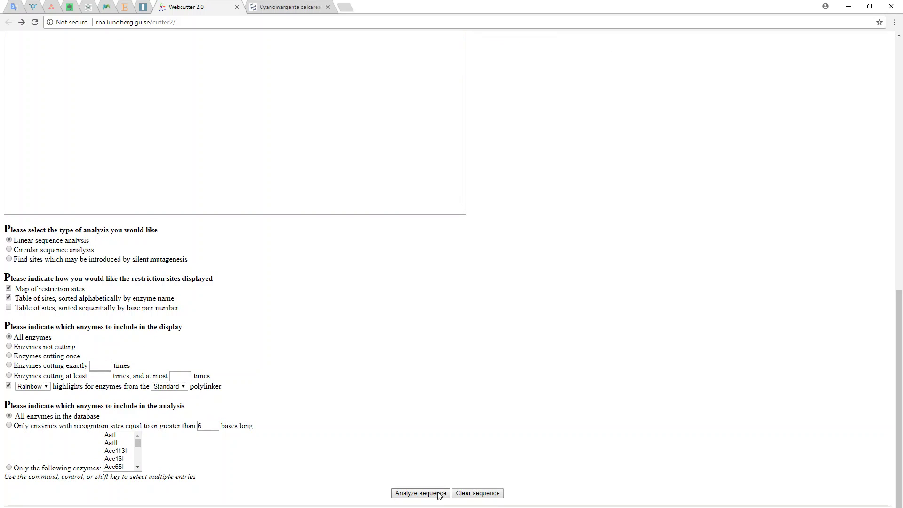
Analyze the 863 bp rpoC1 sequence and find EcoRI among the non-cutting enzymes
click(438, 494)
scroll(578, 236, down, 6)
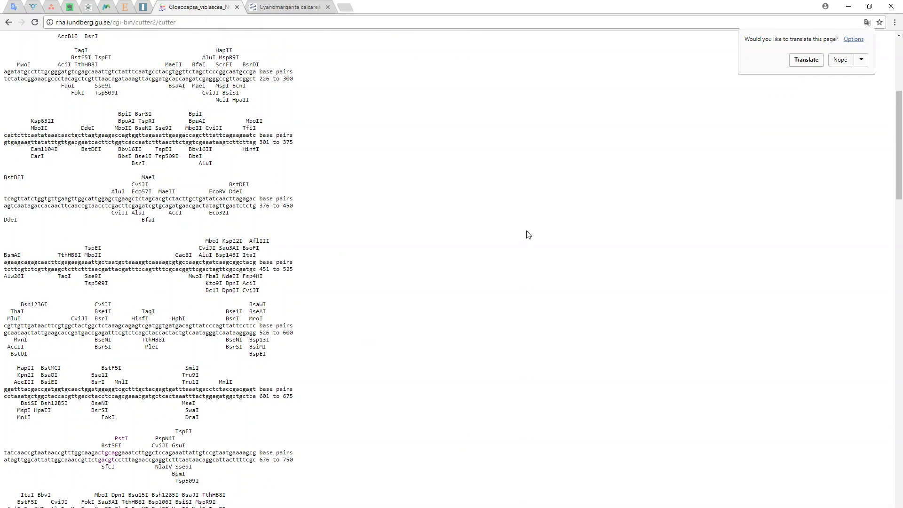
click(832, 64)
key(ctrl+f)
click(775, 43)
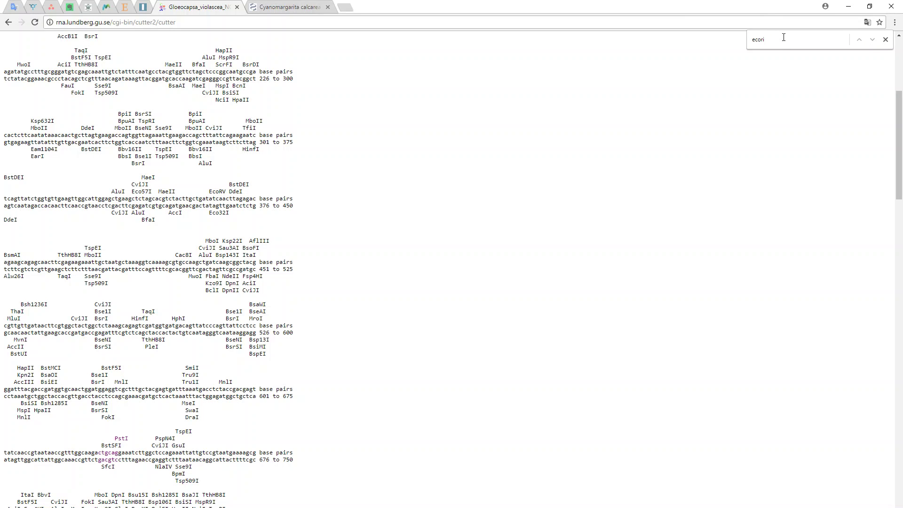
key(Return)
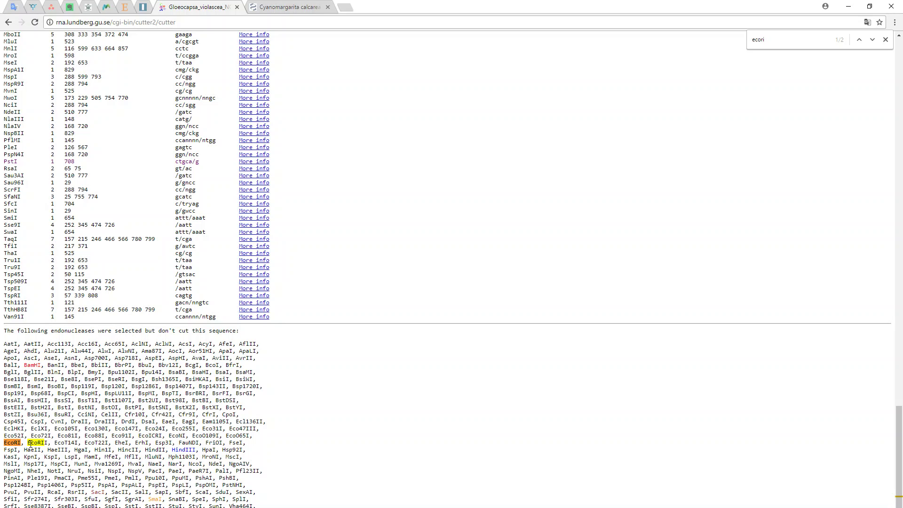
scroll(154, 123, up, 20)
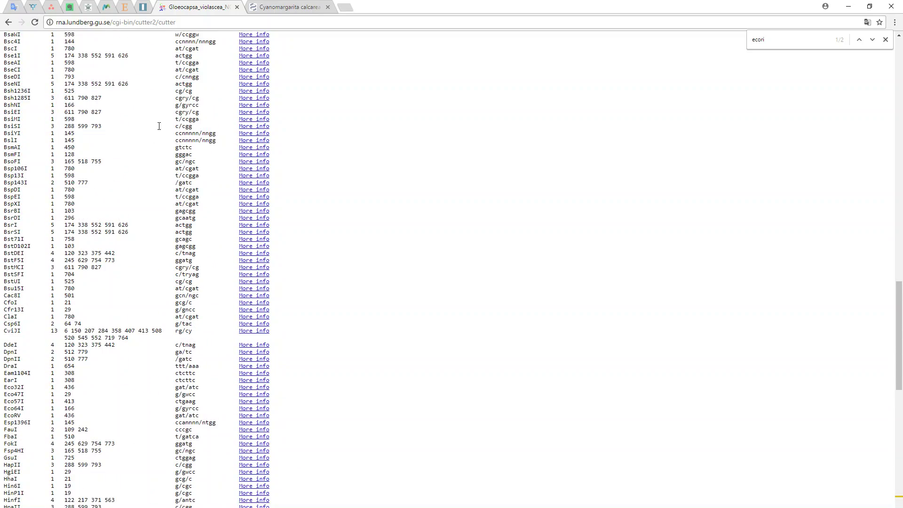
scroll(159, 126, up, 8)
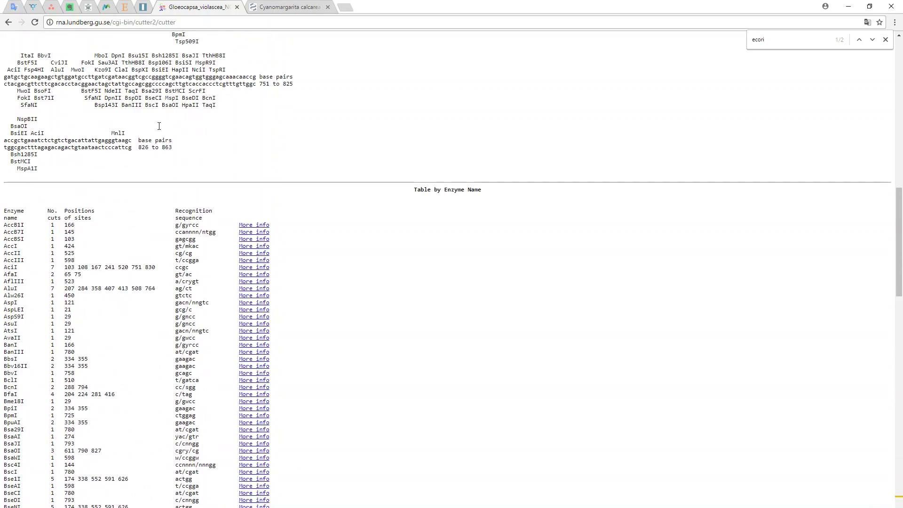
Open 'DIGESTION of Gloeocapsa atrata (rpoC1) second try' and scroll to its 11c-5/11c-7 gel images
click(50, 6)
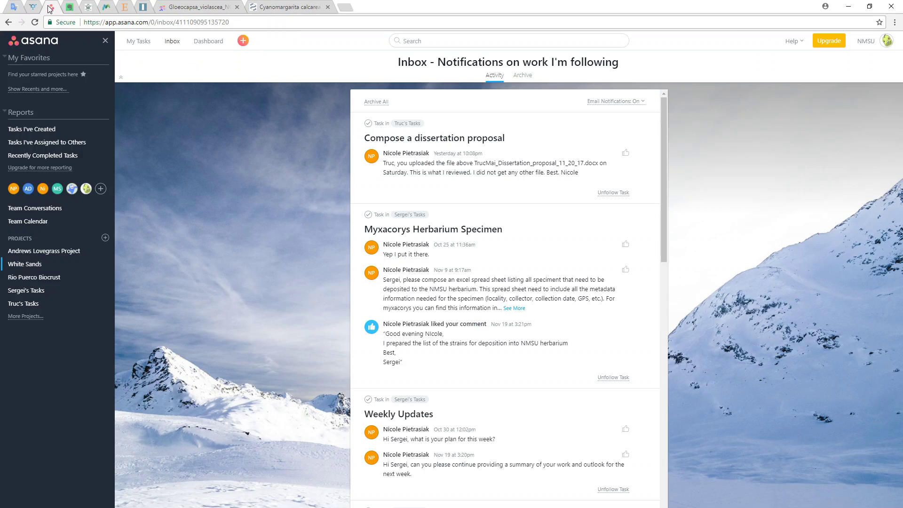
click(68, 7)
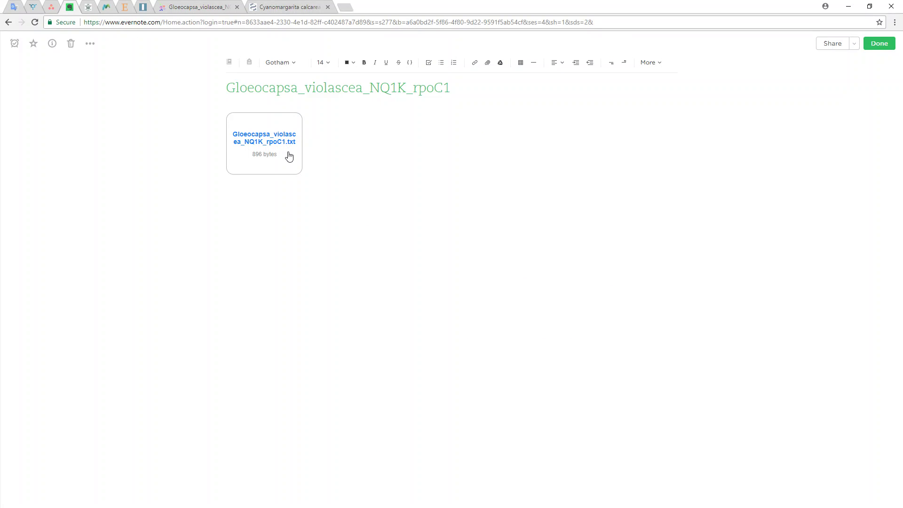
click(9, 22)
scroll(558, 362, down, 8)
scroll(558, 361, down, 2)
click(90, 179)
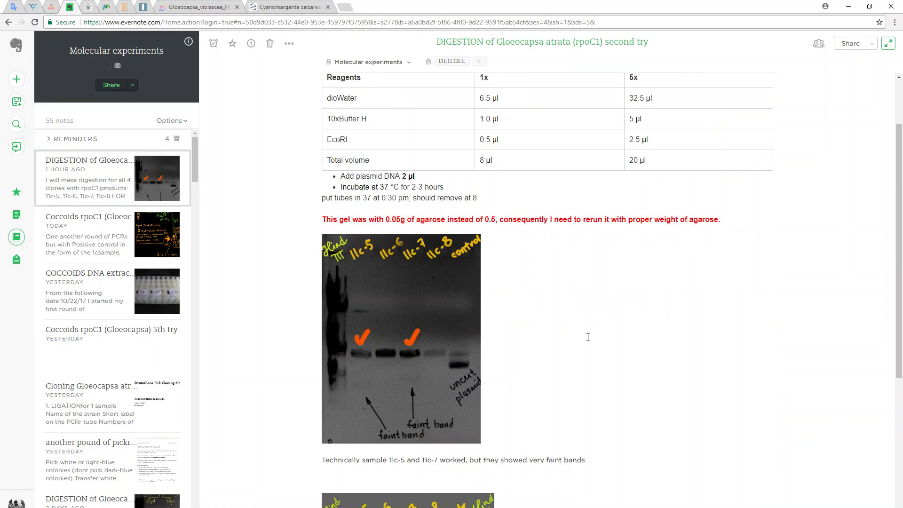
scroll(450, 408, down, 2)
scroll(451, 408, down, 3)
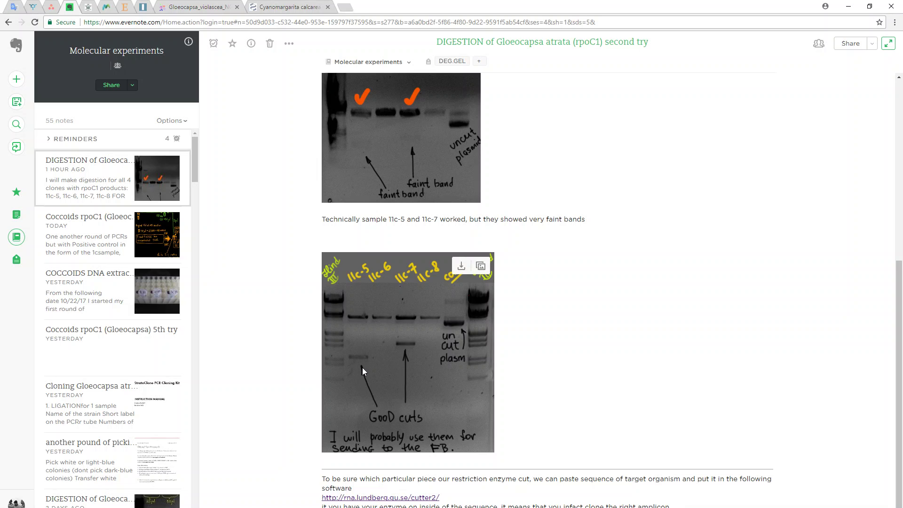
Scroll through the Gloeocapsa rpoC1 restriction map results in Webcutter
click(202, 7)
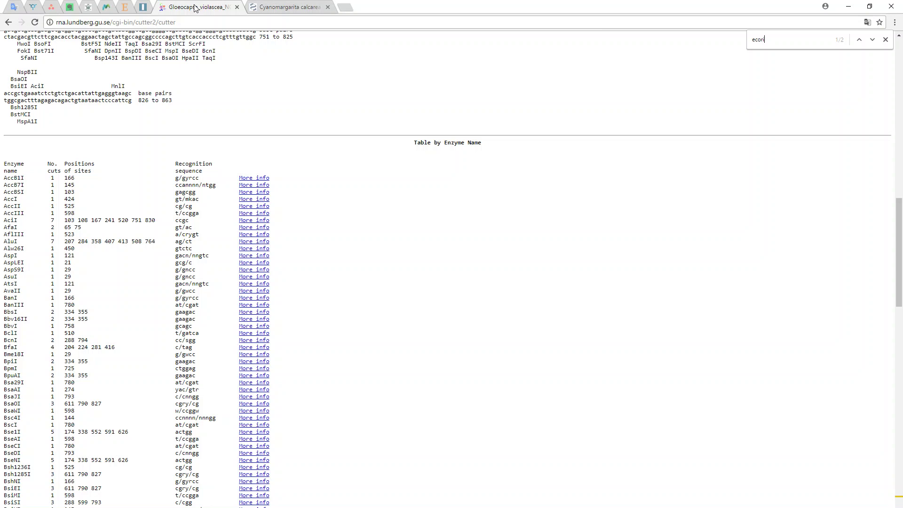
scroll(216, 161, up, 7)
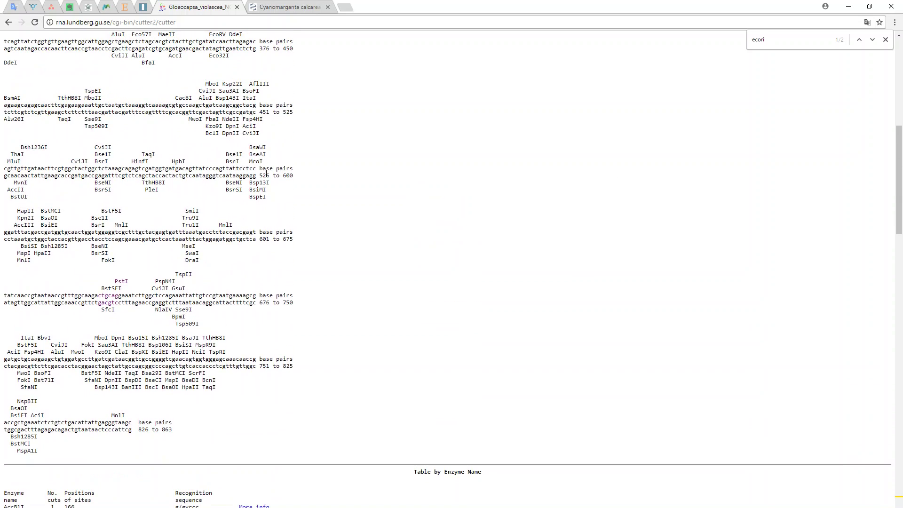
scroll(100, 217, up, 8)
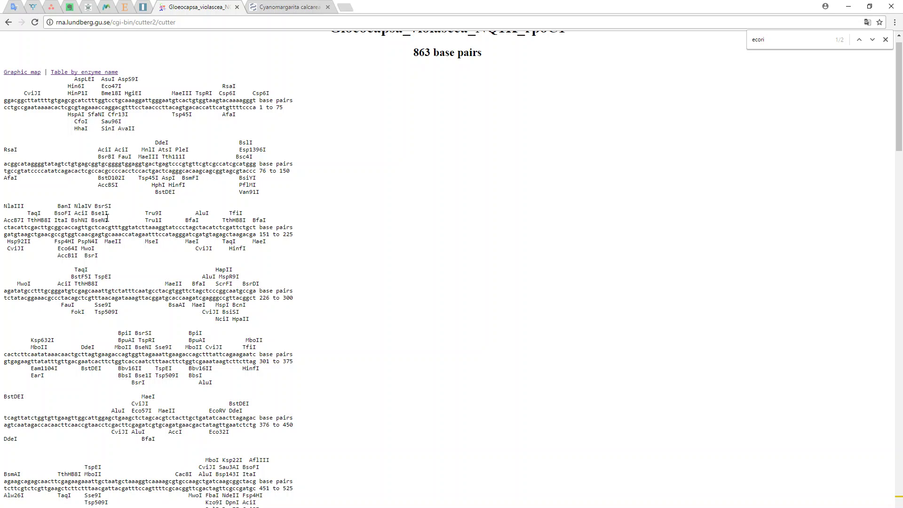
scroll(108, 217, down, 4)
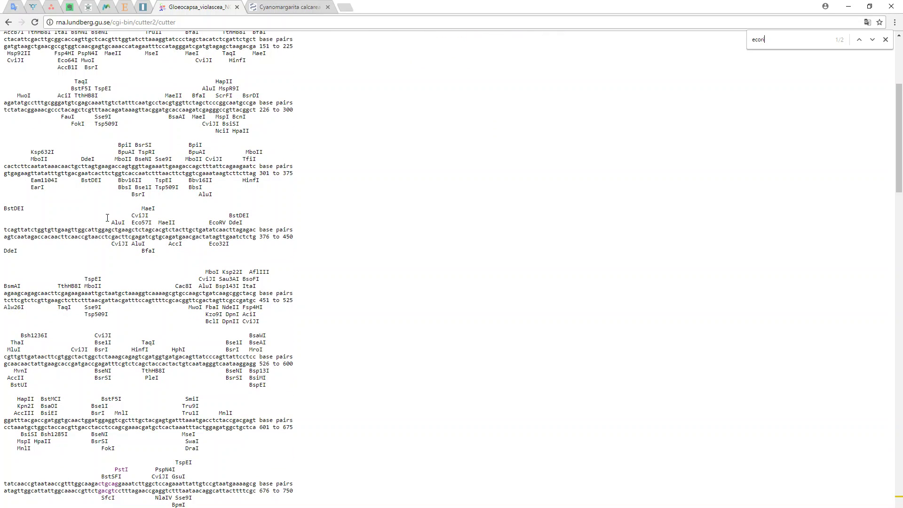
scroll(107, 218, down, 7)
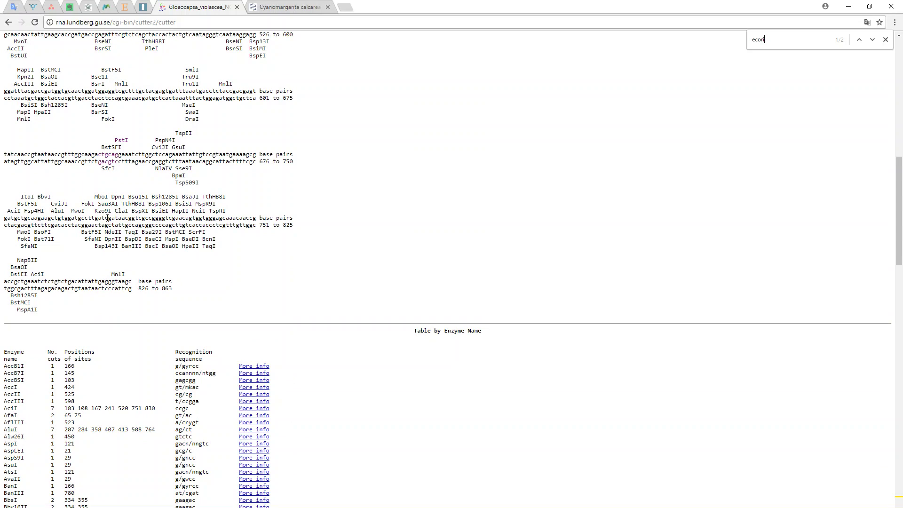
scroll(107, 217, up, 2)
scroll(108, 218, up, 2)
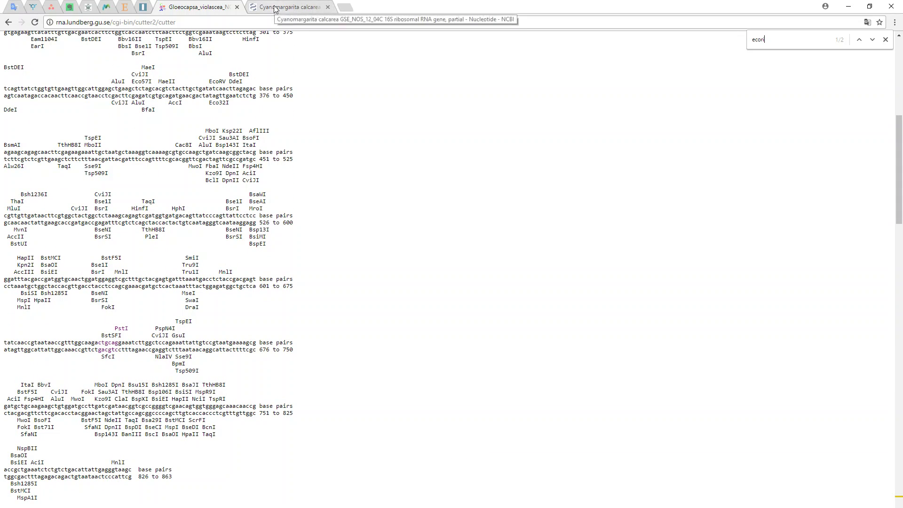
Check the Evernote gel note again, then return to the Webcutter page
click(52, 8)
click(70, 7)
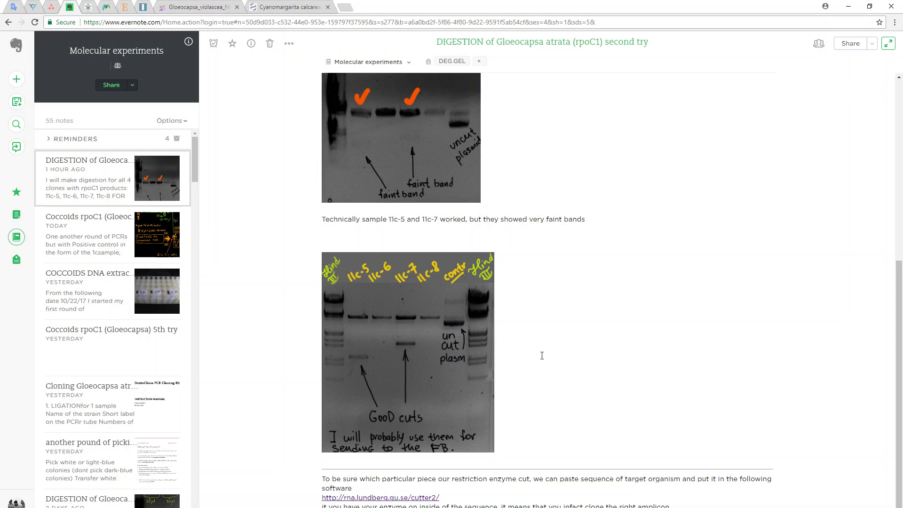
click(200, 6)
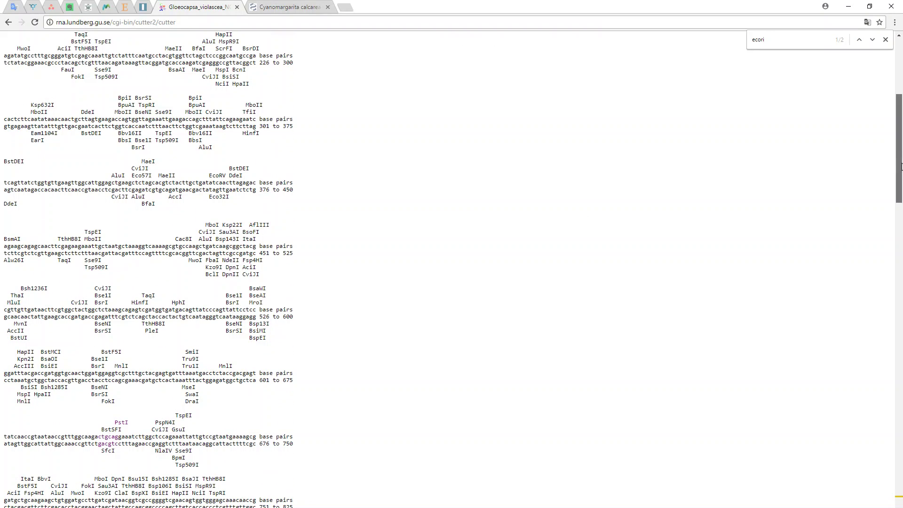
scroll(887, 162, up, 5)
Go back to the Webcutter form and enlarge the DNA box to show the entire rpoC1 sequence
click(9, 22)
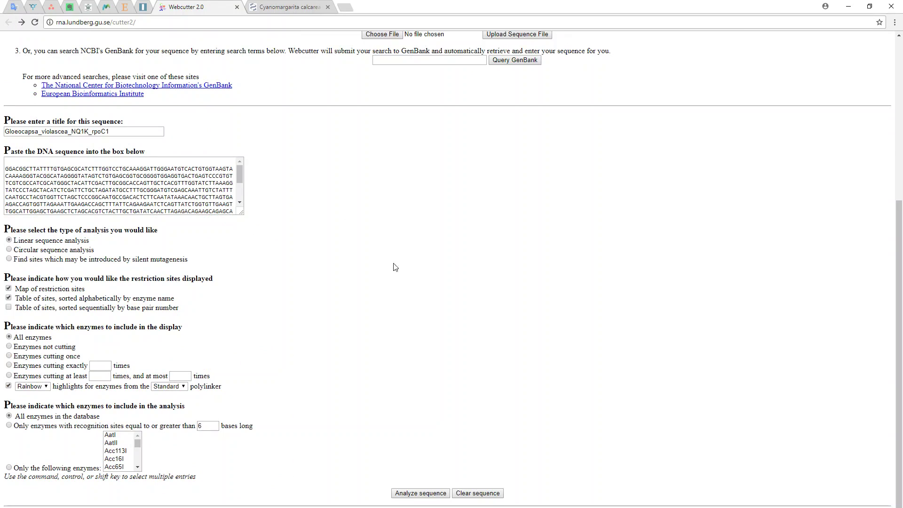
scroll(382, 297, up, 6)
scroll(382, 298, down, 1)
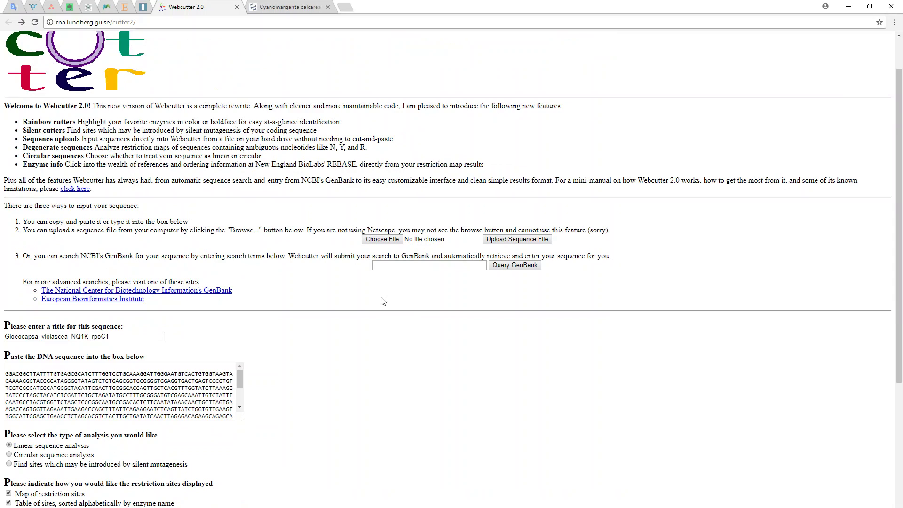
scroll(256, 312, up, 1)
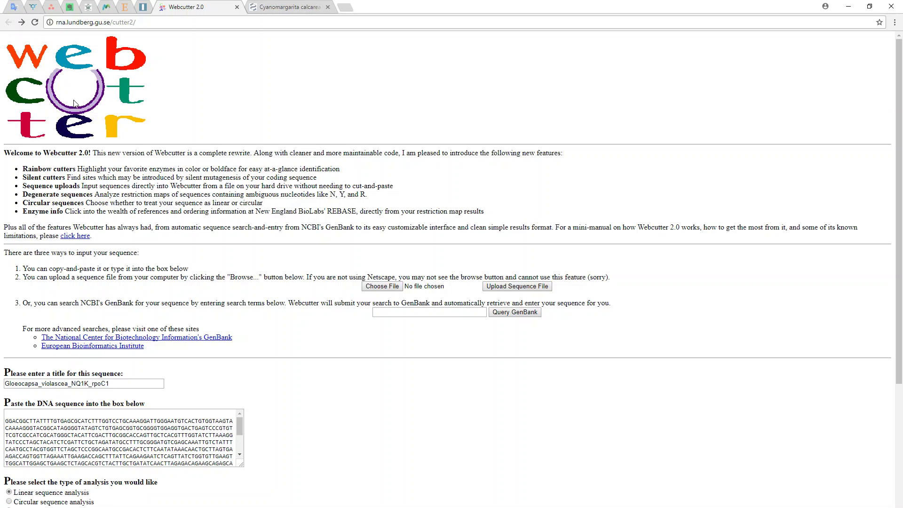
scroll(116, 189, down, 2)
scroll(116, 189, down, 1)
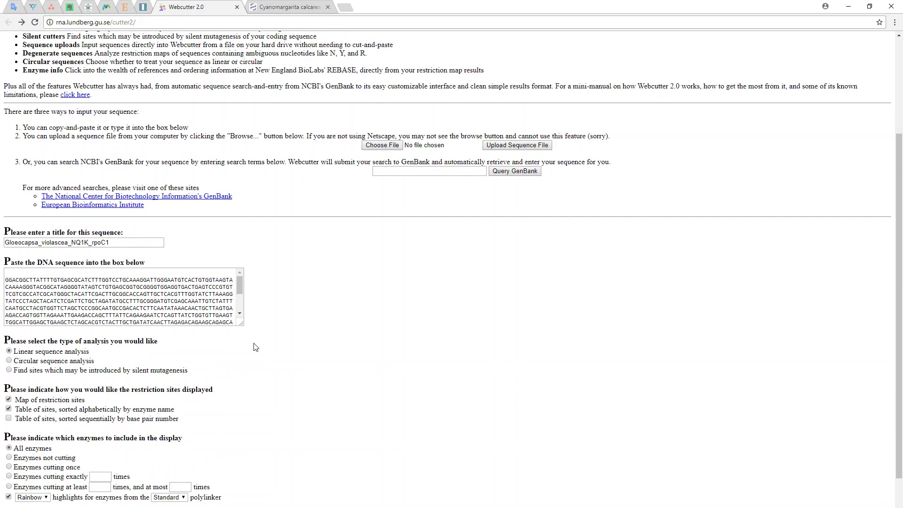
drag(242, 324, 309, 398)
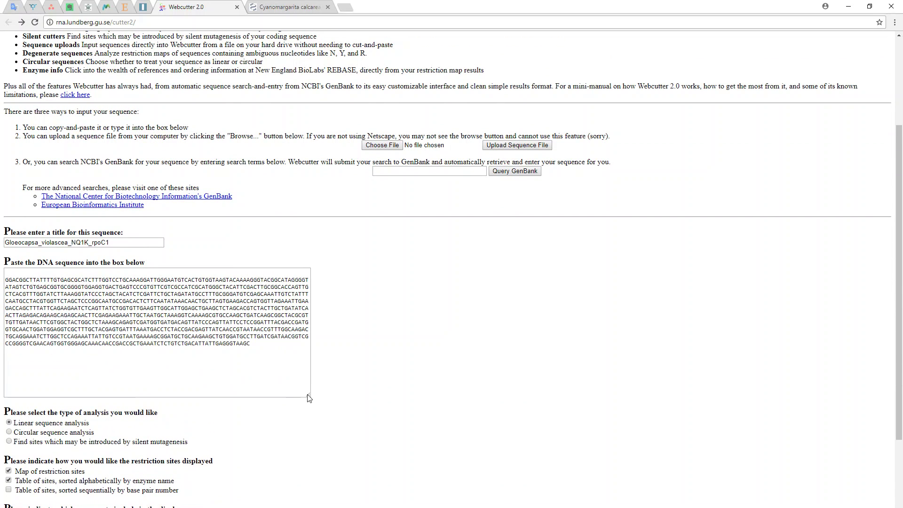